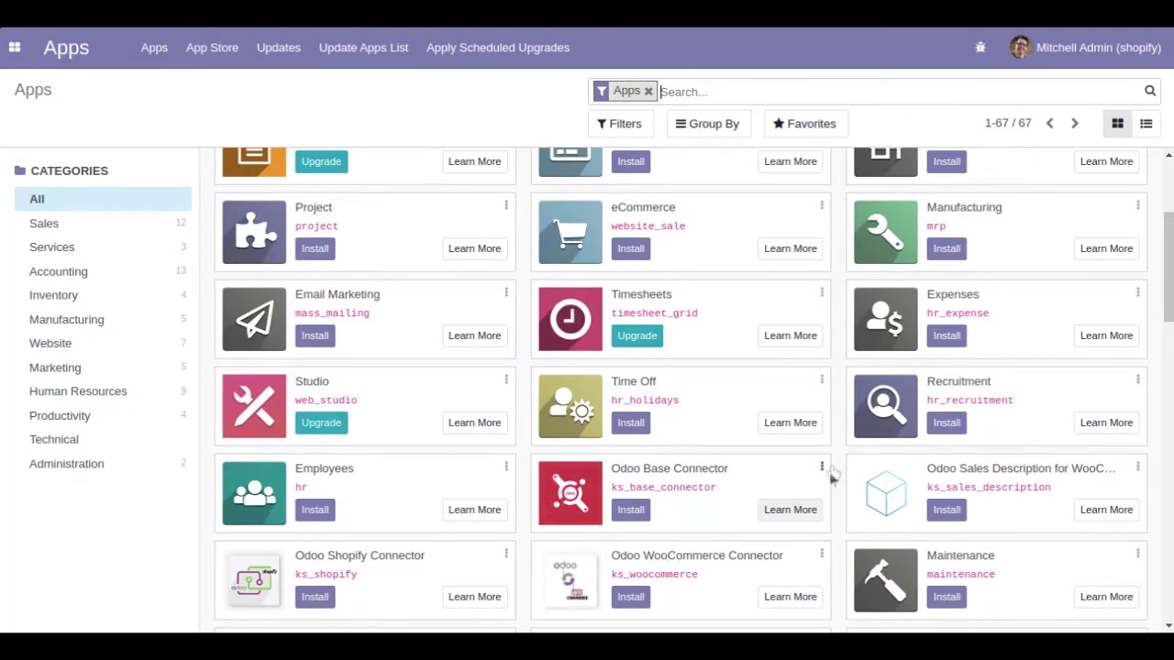
Install the Odoo Base Connector module and the Odoo Shopify Connector module.
left_click(632, 510)
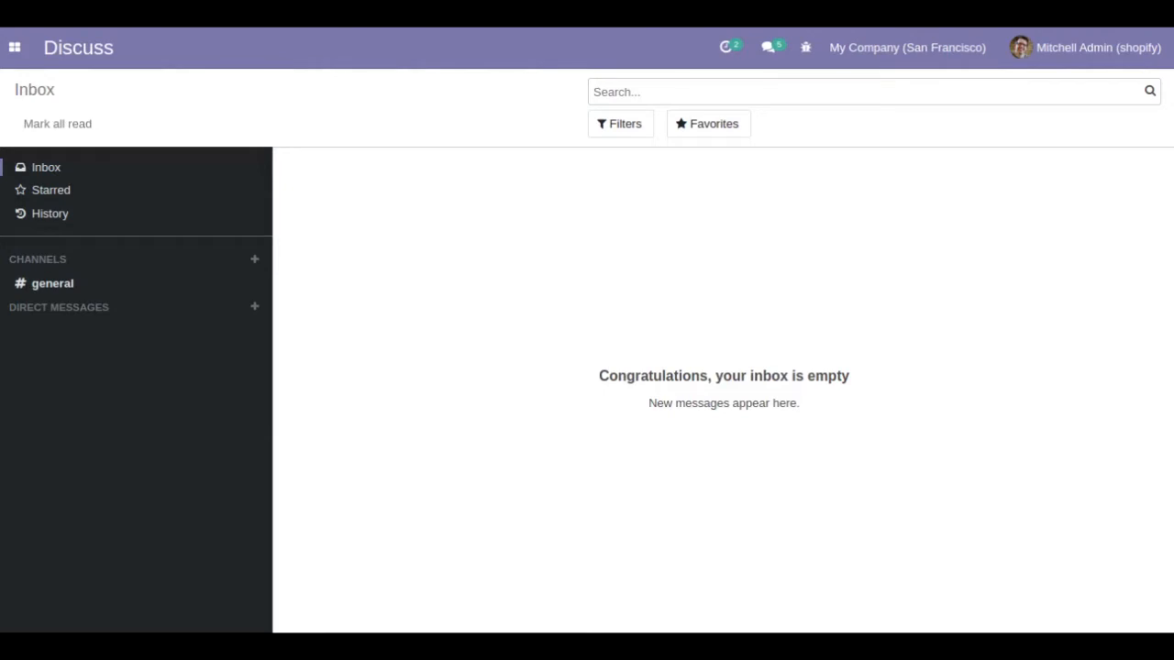
left_click(14, 47)
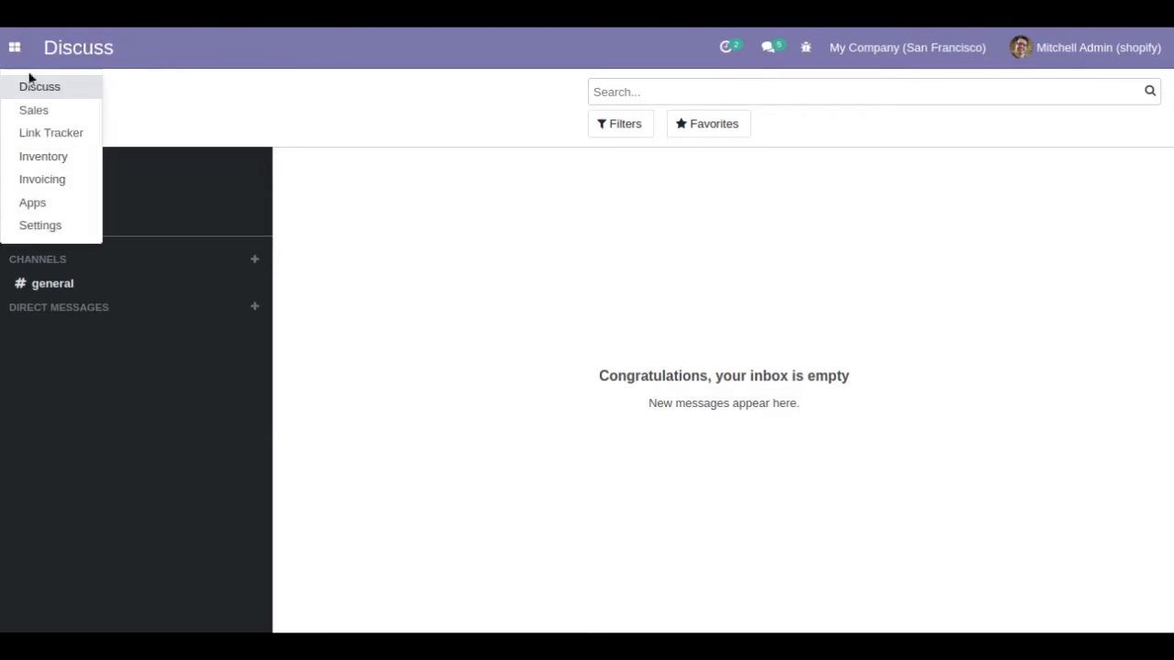
left_click(61, 204)
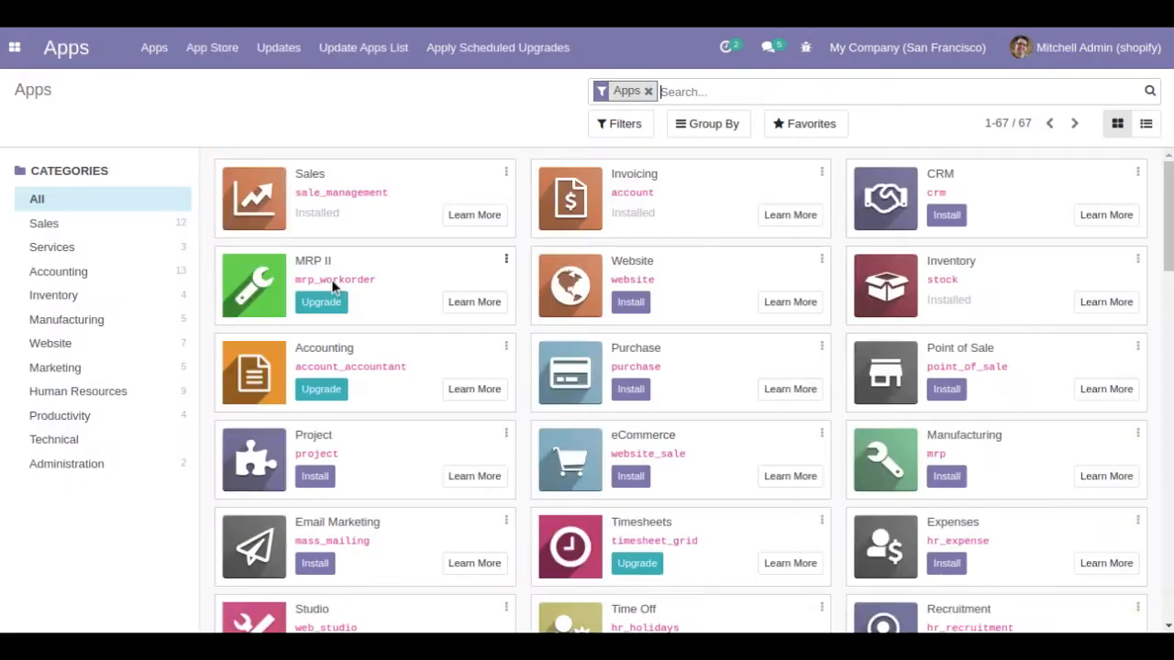
scroll(364, 299, "down", 5)
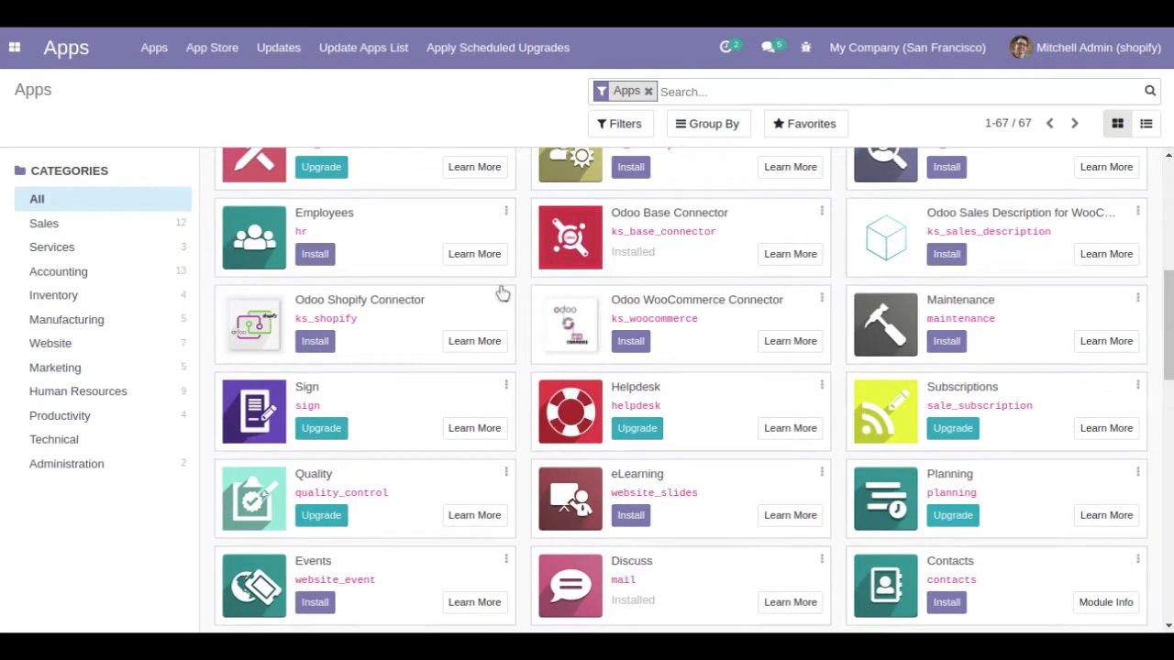
left_click(323, 350)
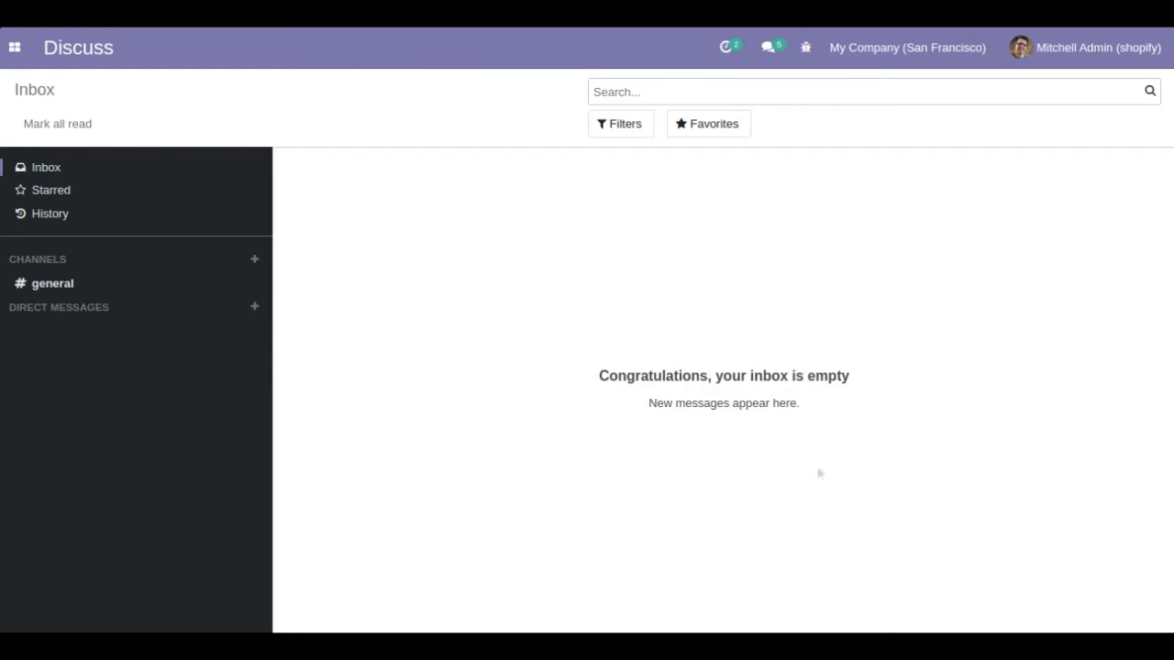
Open the administrator's user record from the Users settings and show its access rights.
left_click(17, 48)
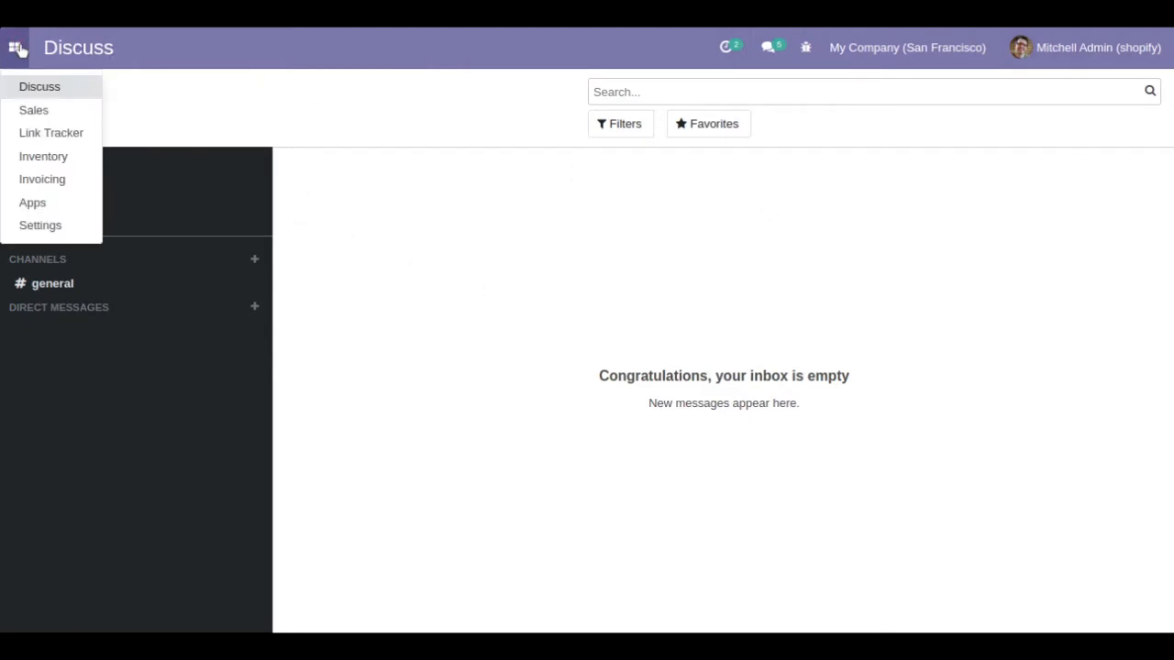
left_click(68, 225)
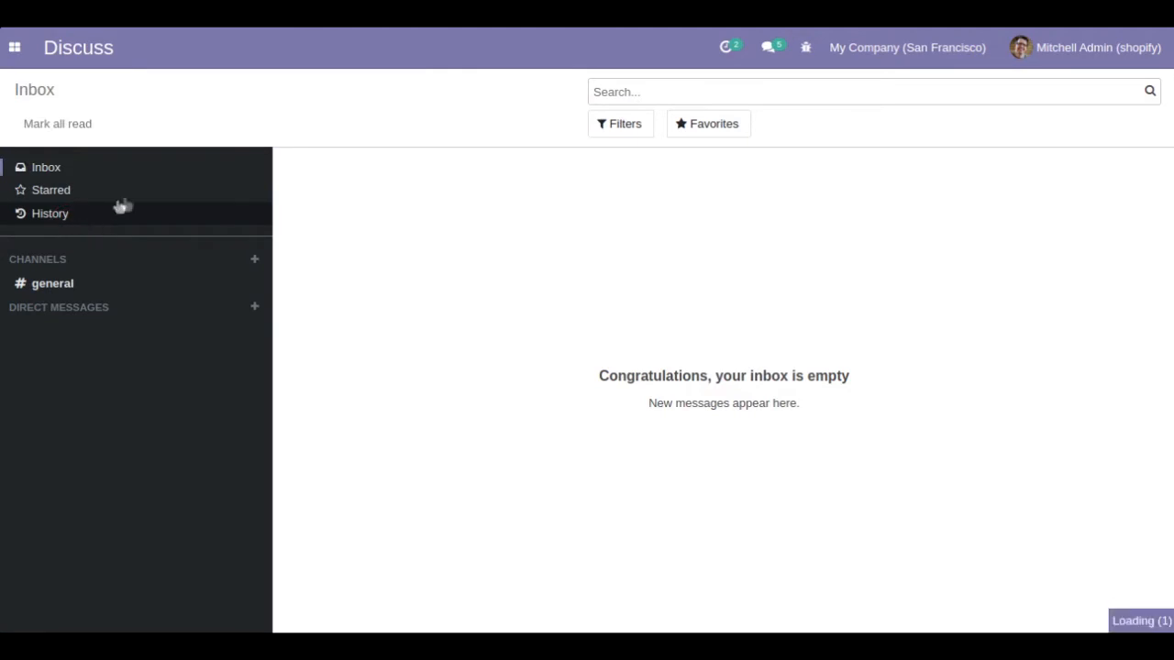
left_click(311, 65)
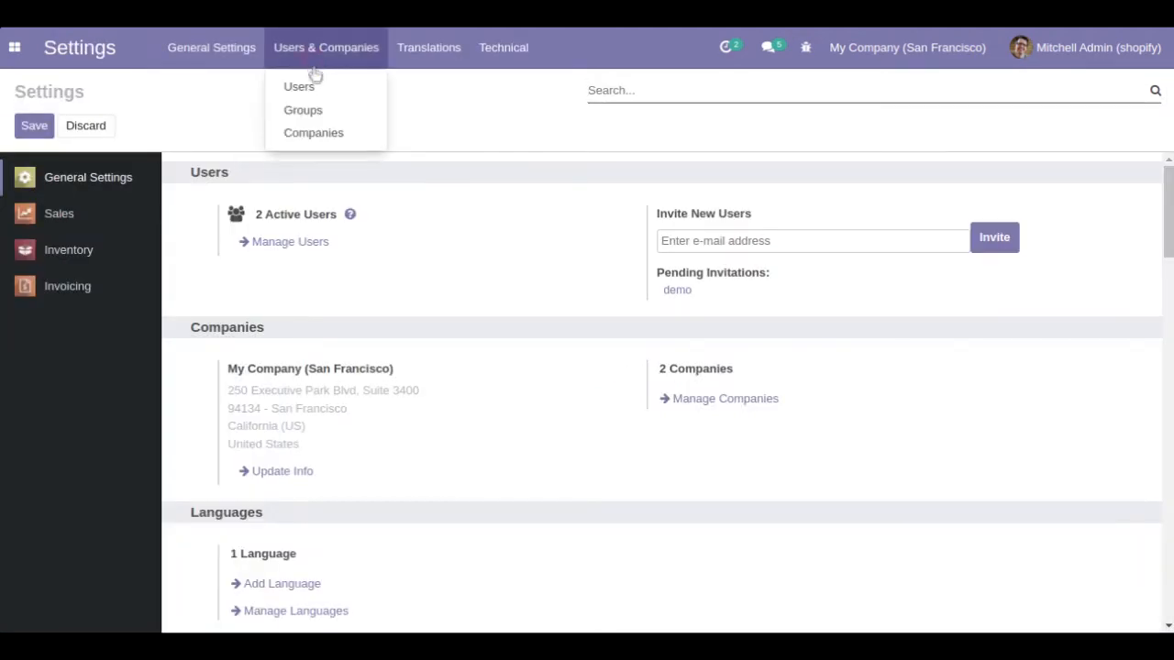
left_click(312, 89)
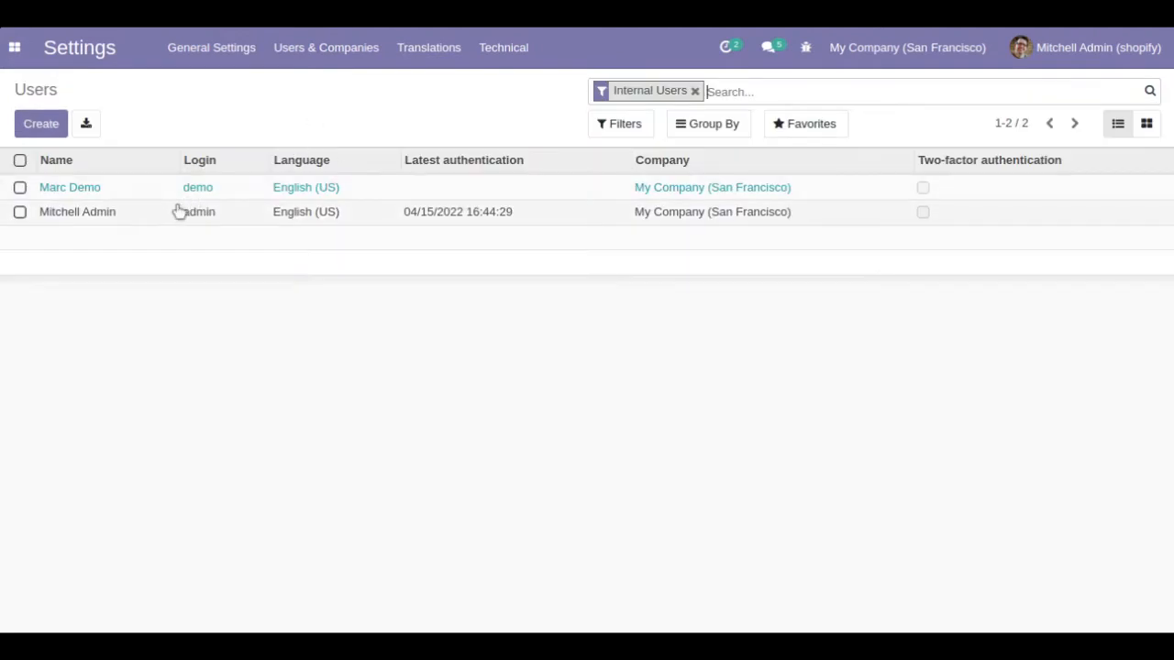
left_click(180, 222)
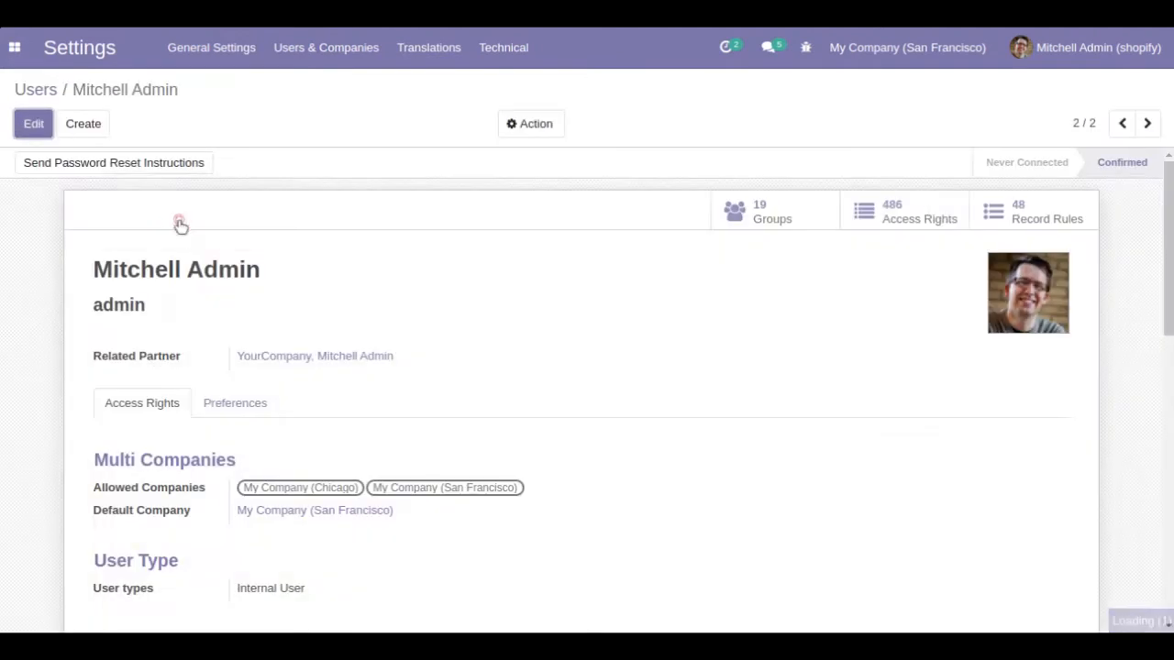
left_click_drag(1170, 220, 1170, 365)
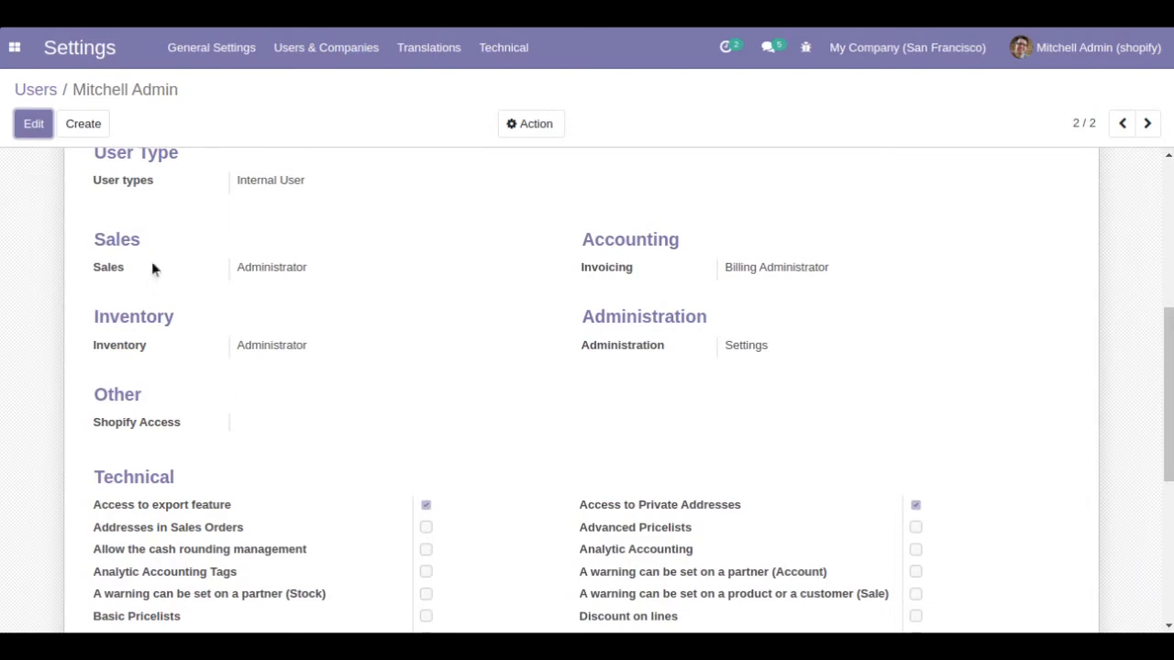
Set the administrator's Shopify Access to Full Access and save the user record.
left_click(34, 124)
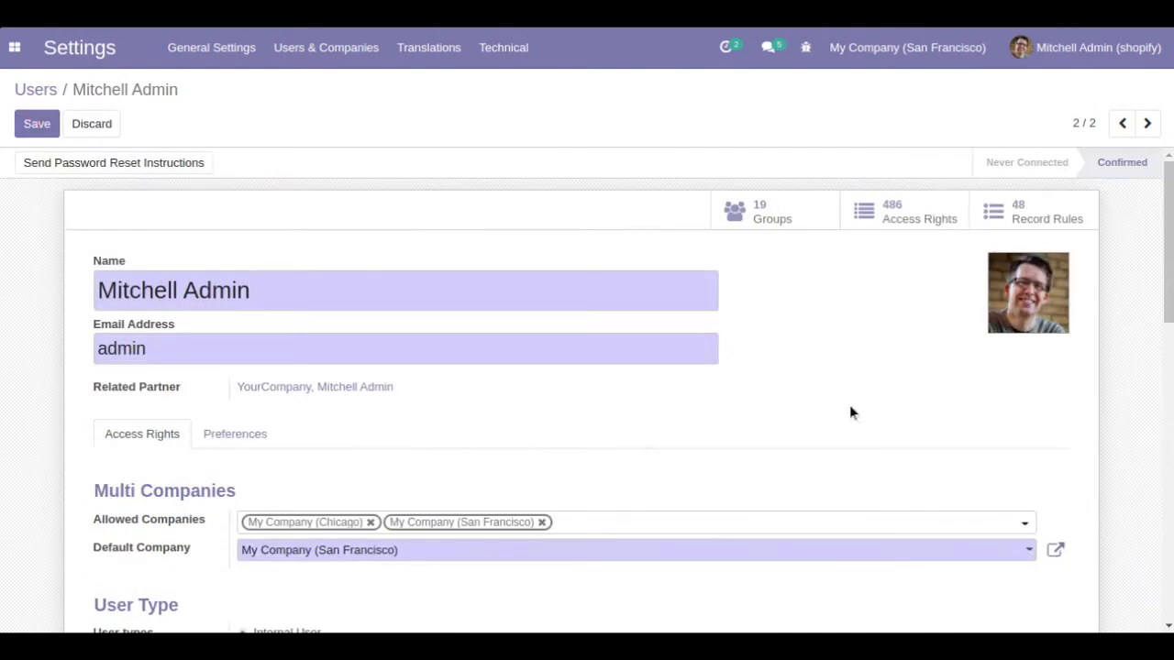
left_click_drag(1166, 162, 1172, 337)
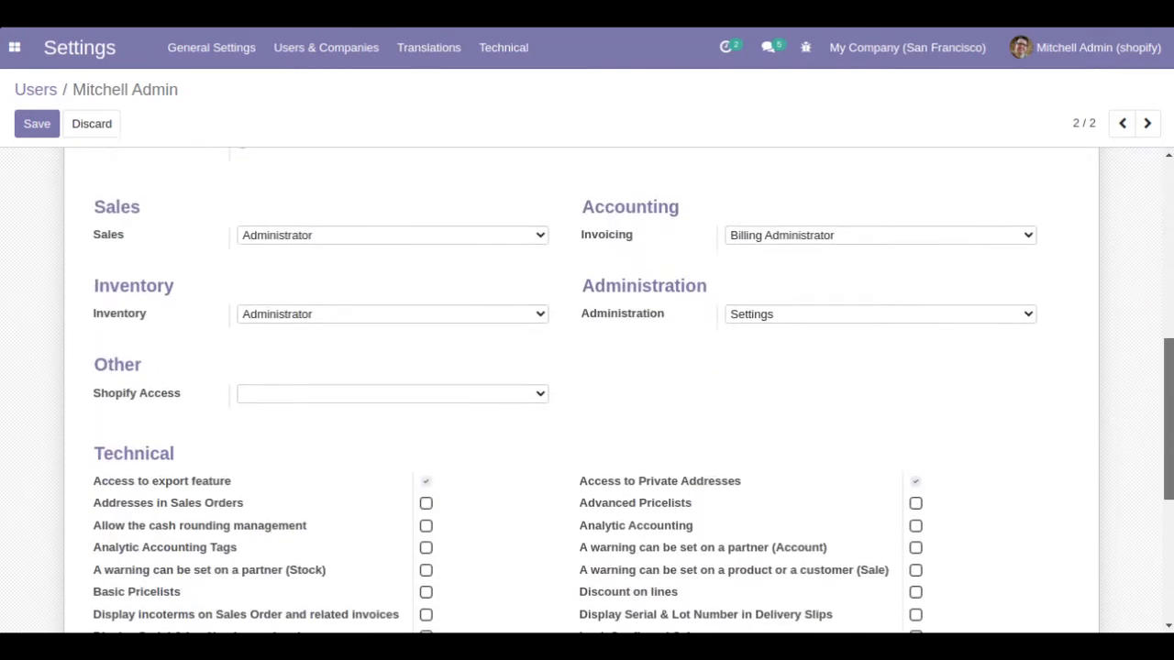
left_click(448, 395)
left_click(441, 435)
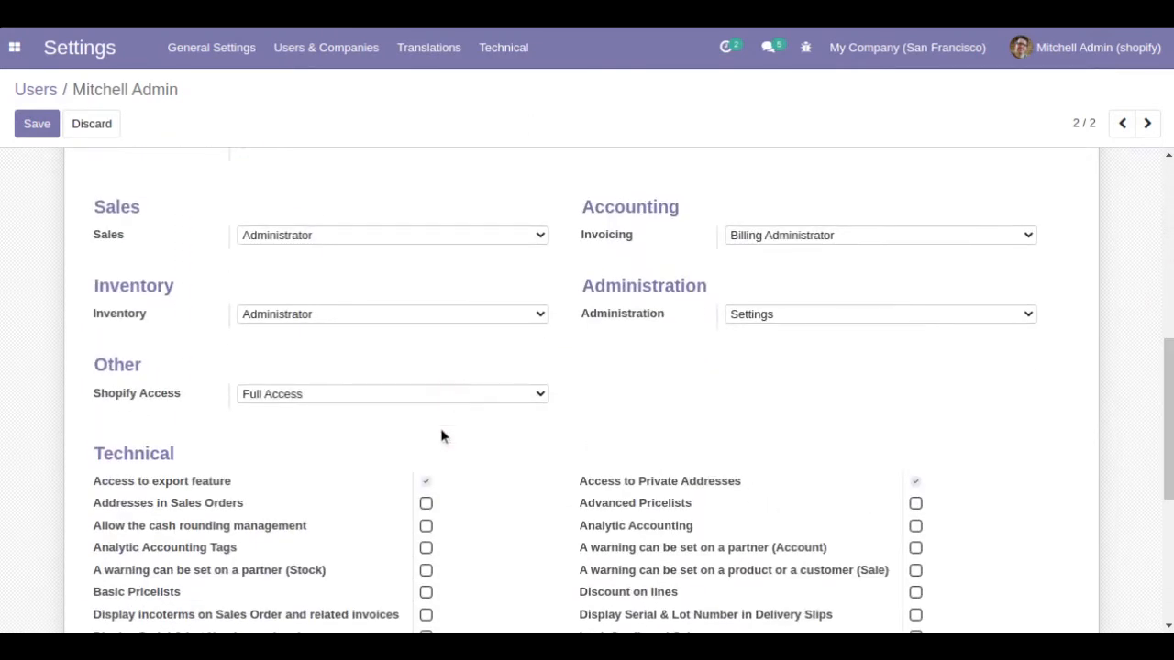
left_click(44, 131)
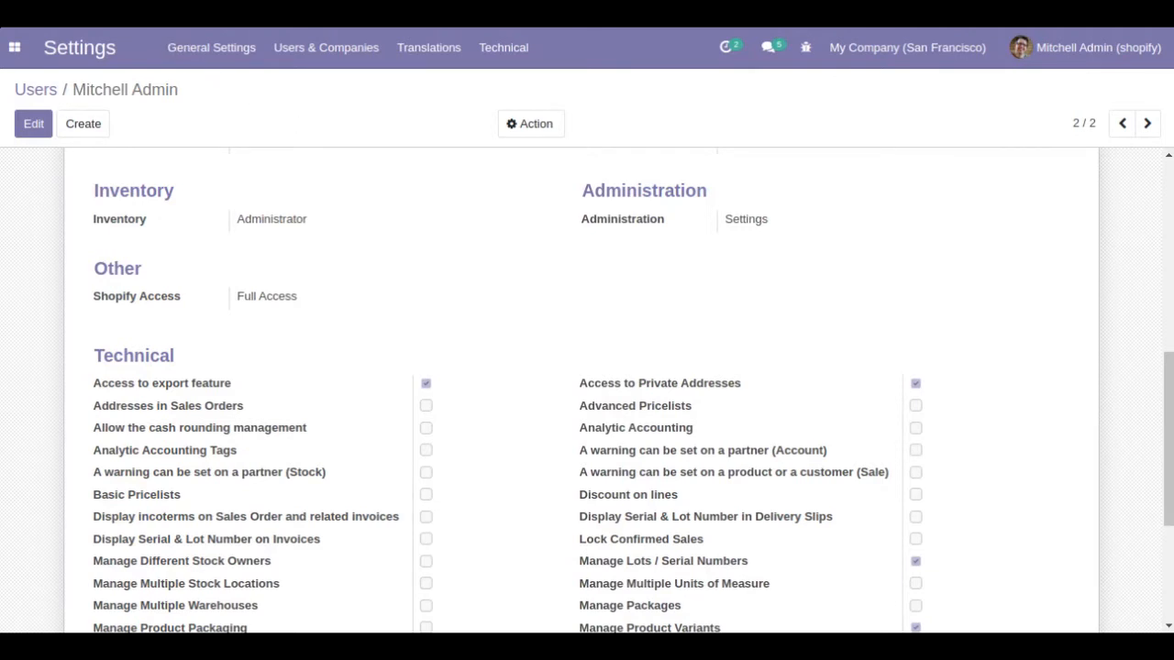
Reload the page and start a new Shopify instance in the Shopify Connector app.
key("F5")
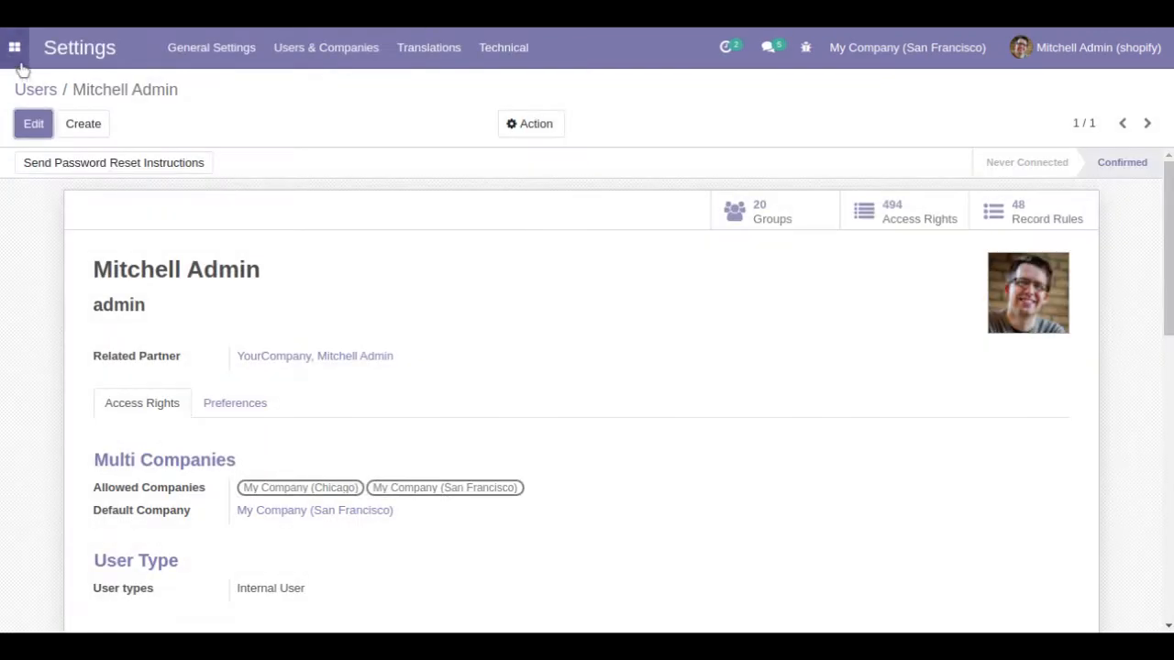
left_click(15, 47)
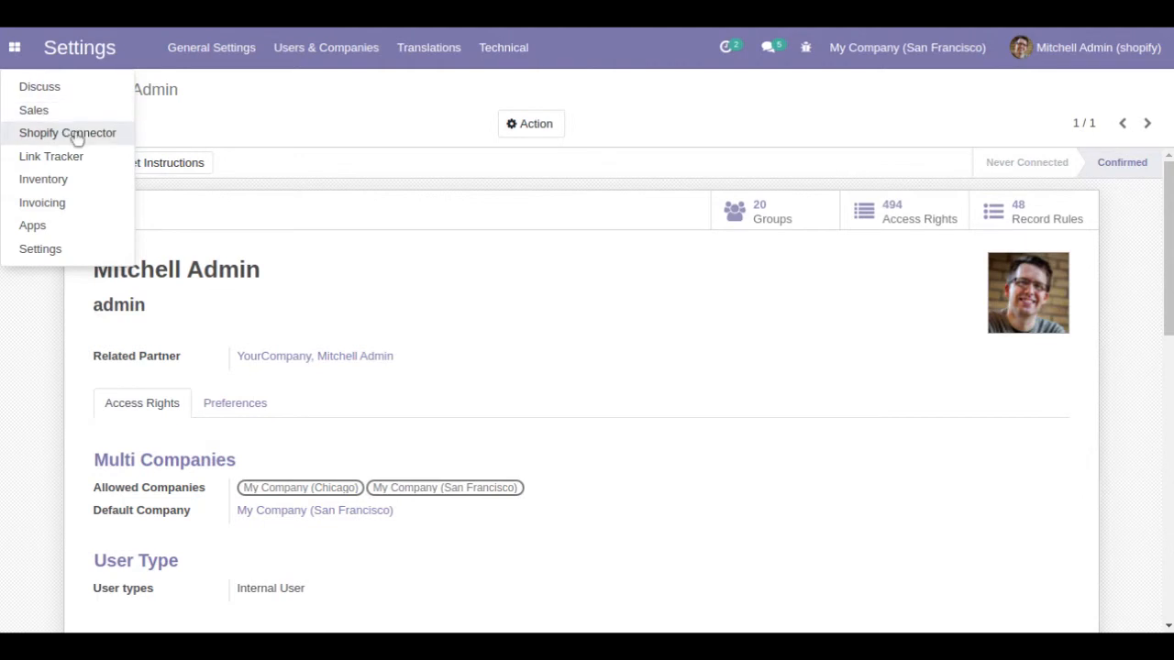
left_click(69, 133)
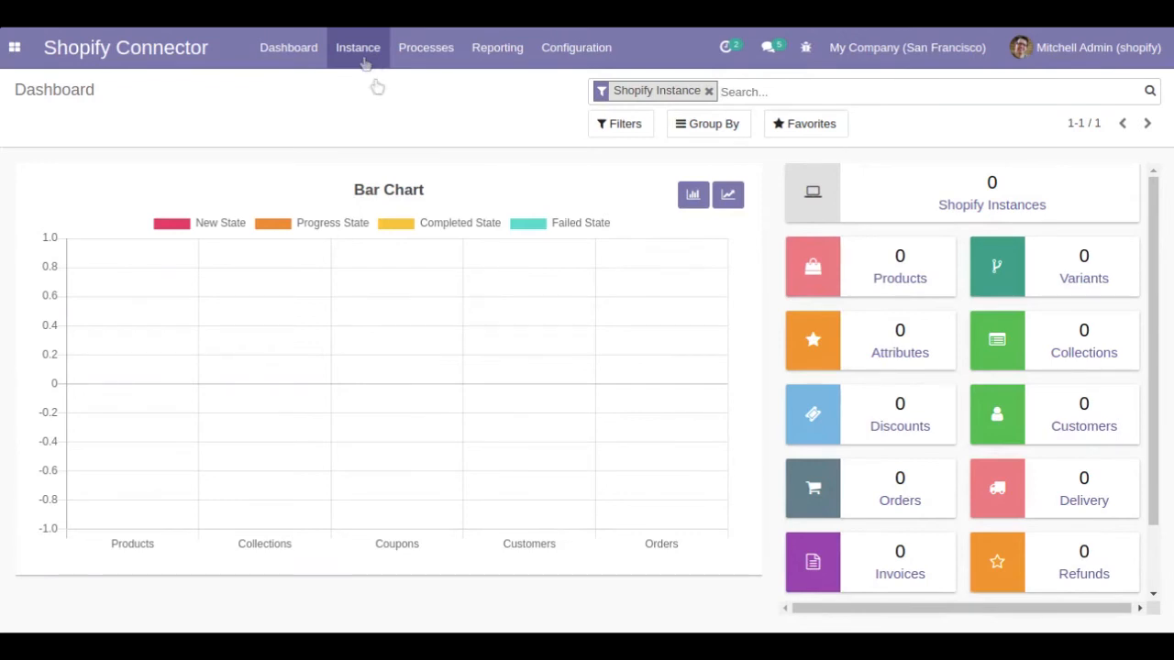
left_click(931, 212)
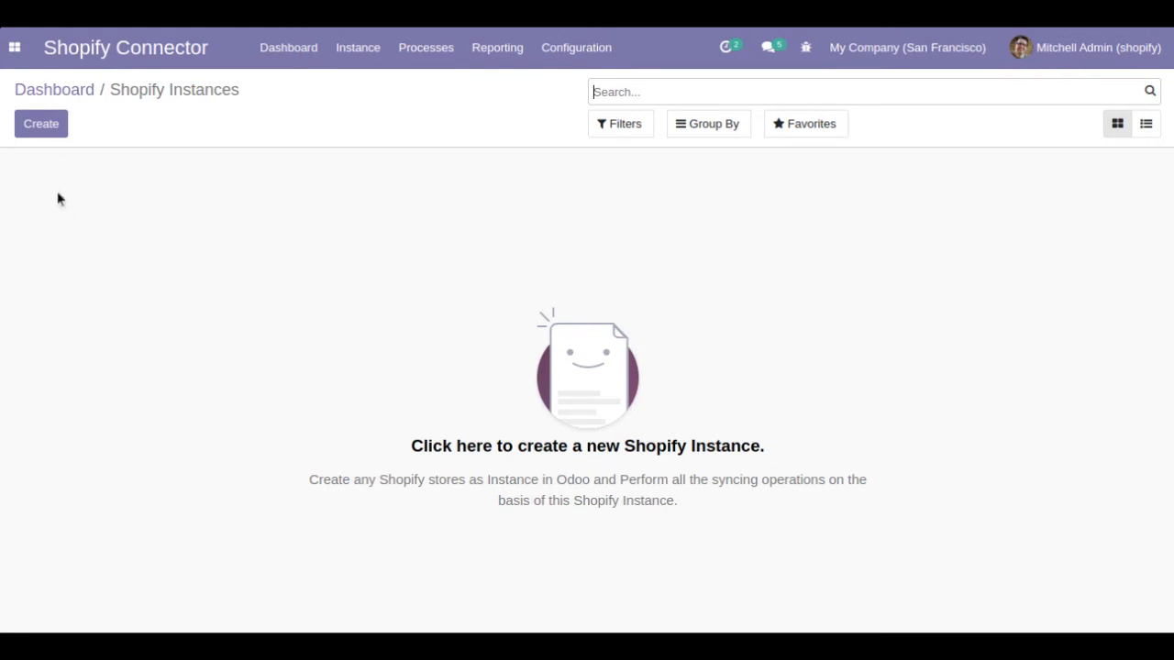
left_click(35, 134)
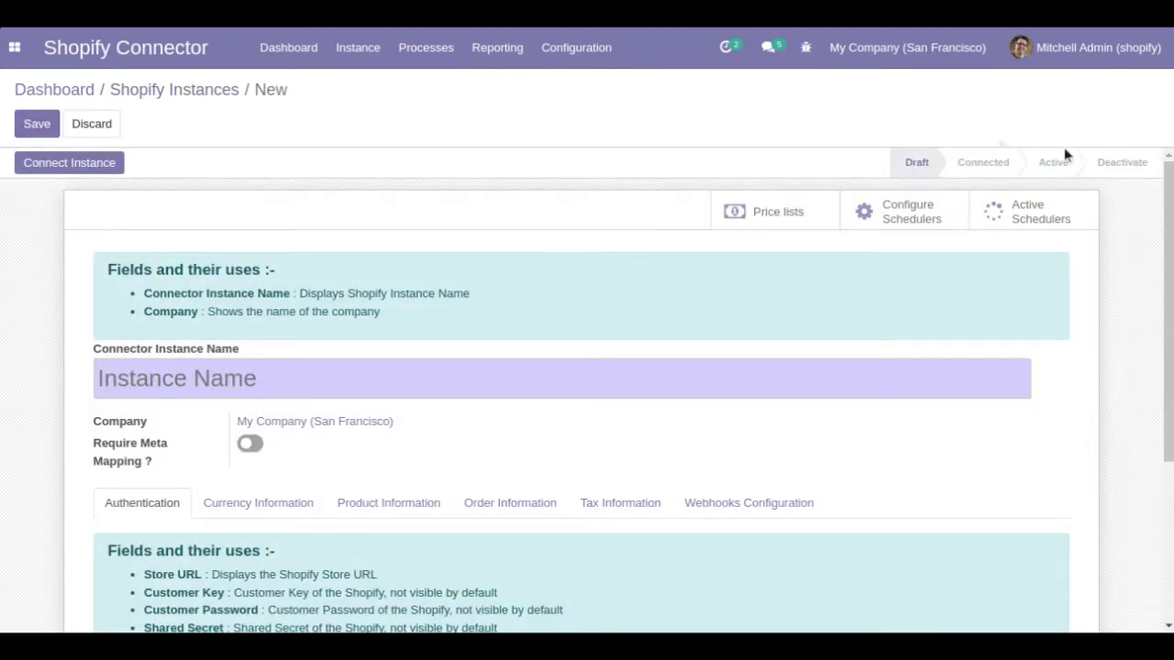
Save the new Shopify instance as Test Instance and connect it to the Shopify store.
scroll(587, 367, "down", 2)
left_click_drag(1171, 277, 1166, 316)
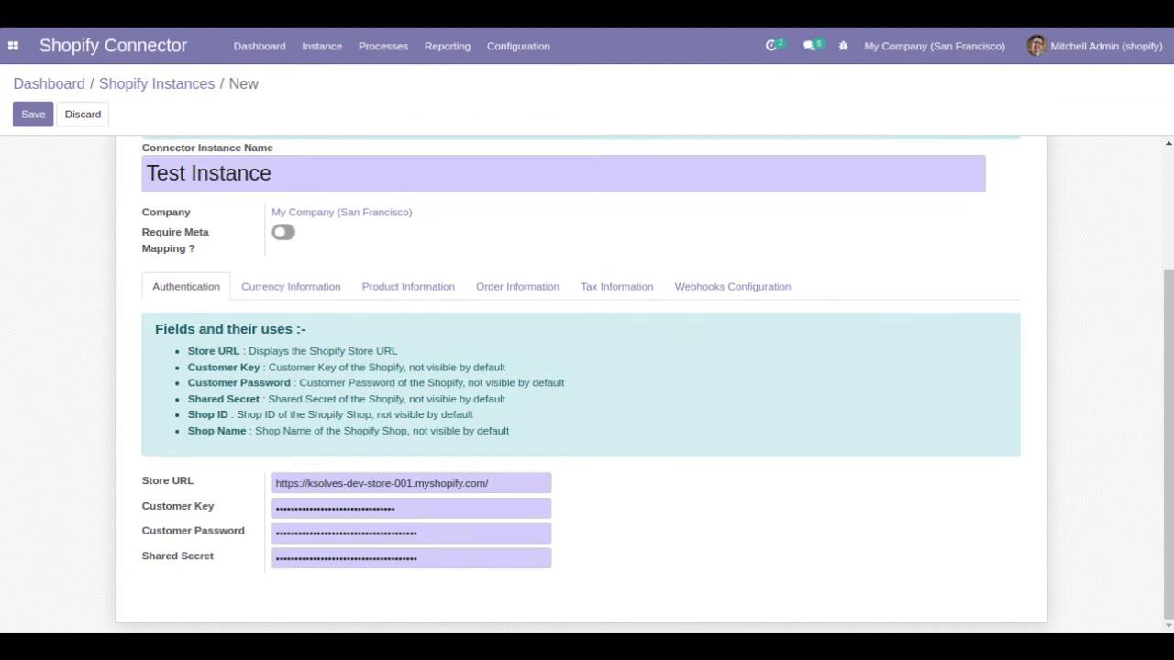
left_click(33, 114)
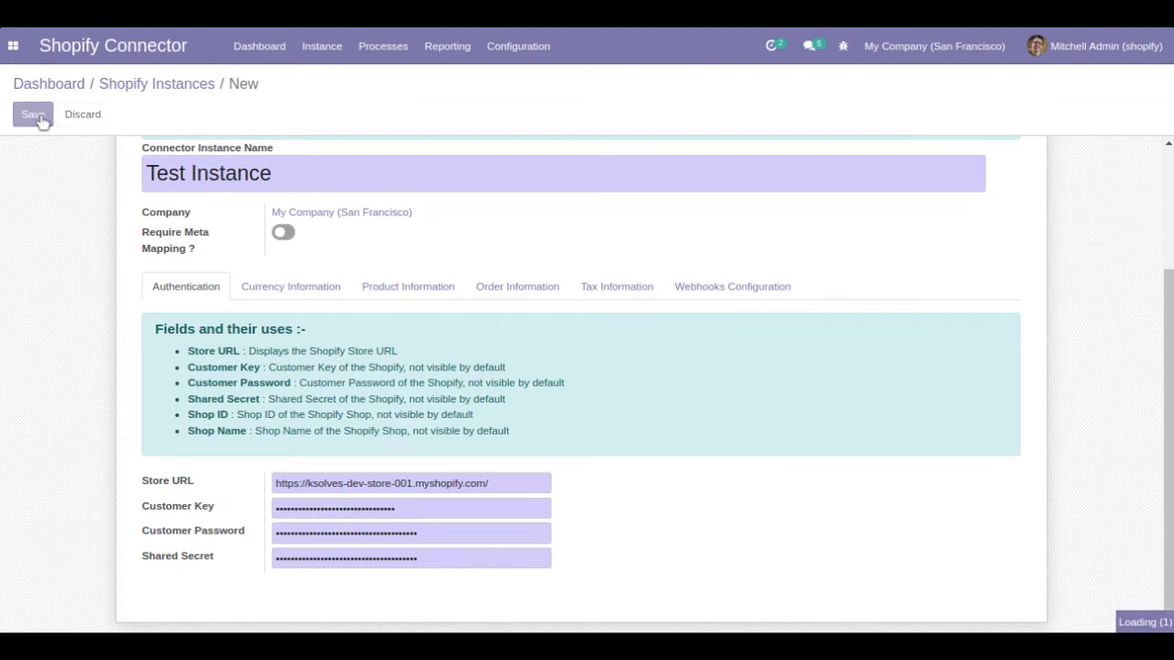
left_click(50, 154)
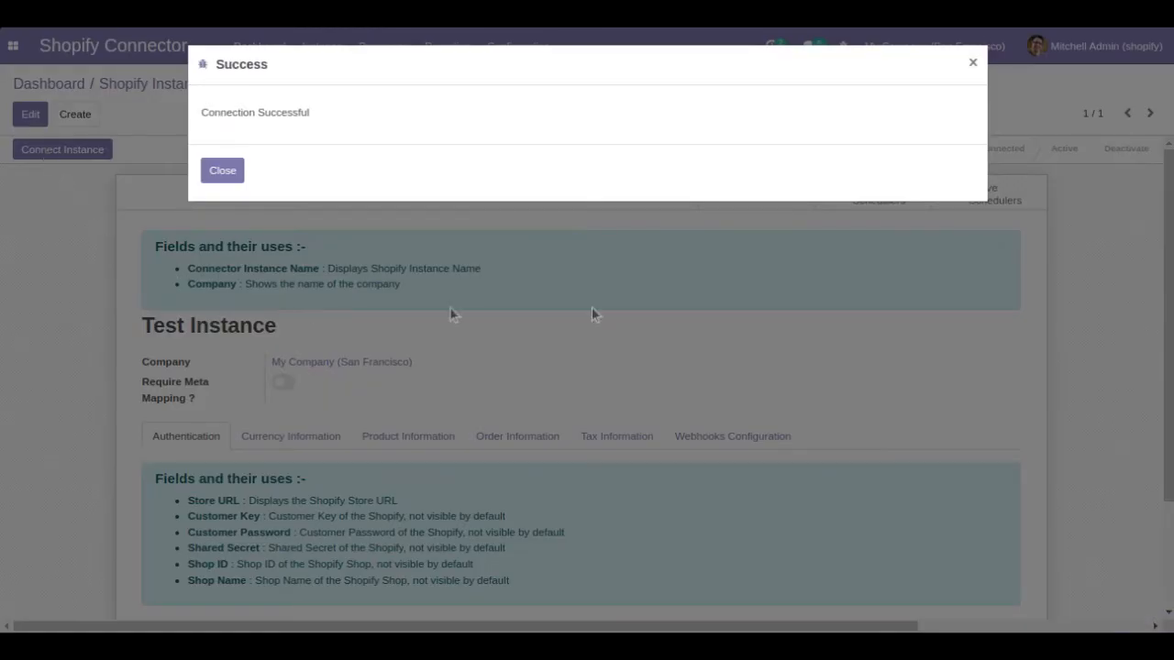
left_click(224, 173)
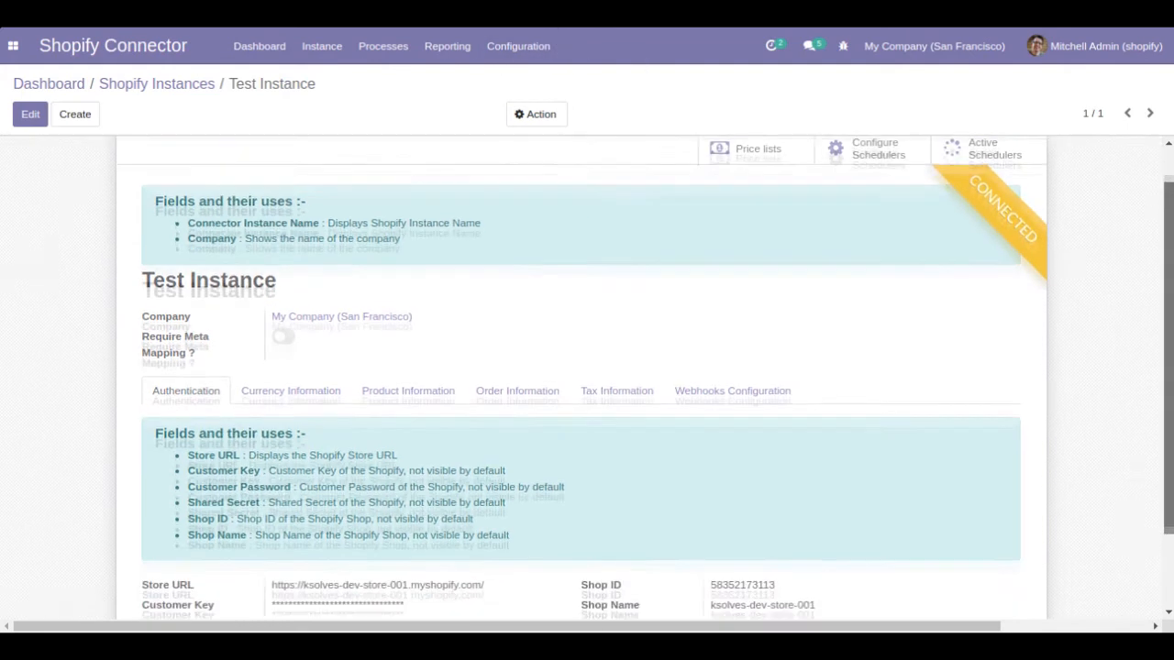
Set the Stock Field Type in Test Instance's product information to Free To Use Quantity (product.product).
scroll(1168, 206, "down", 2)
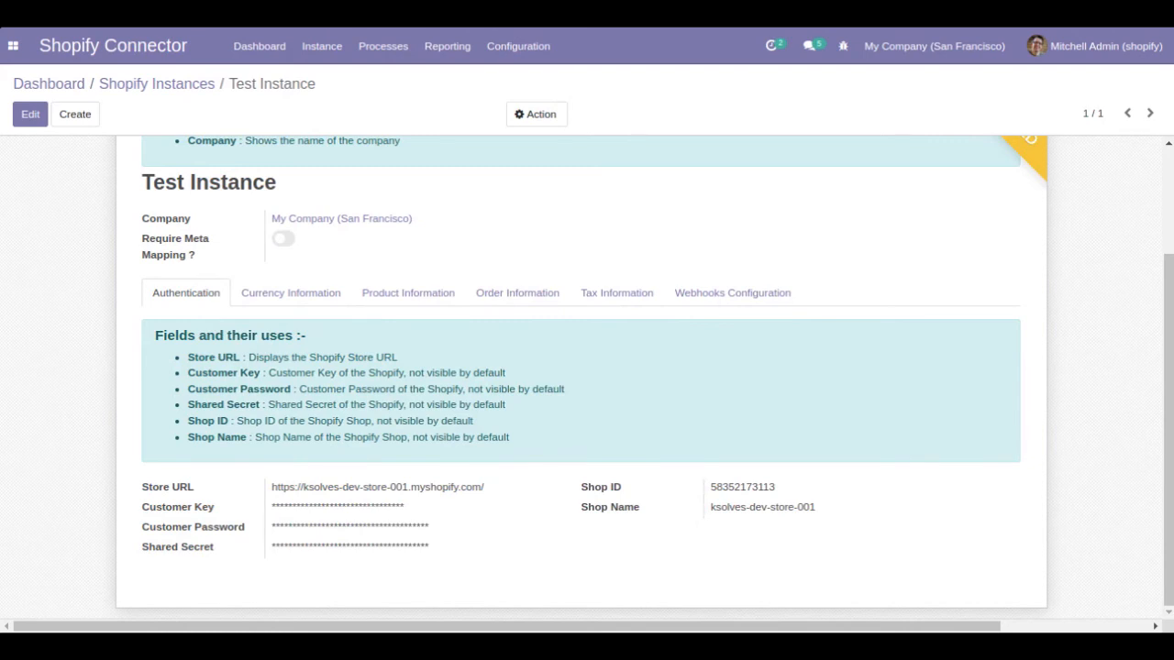
left_click(281, 294)
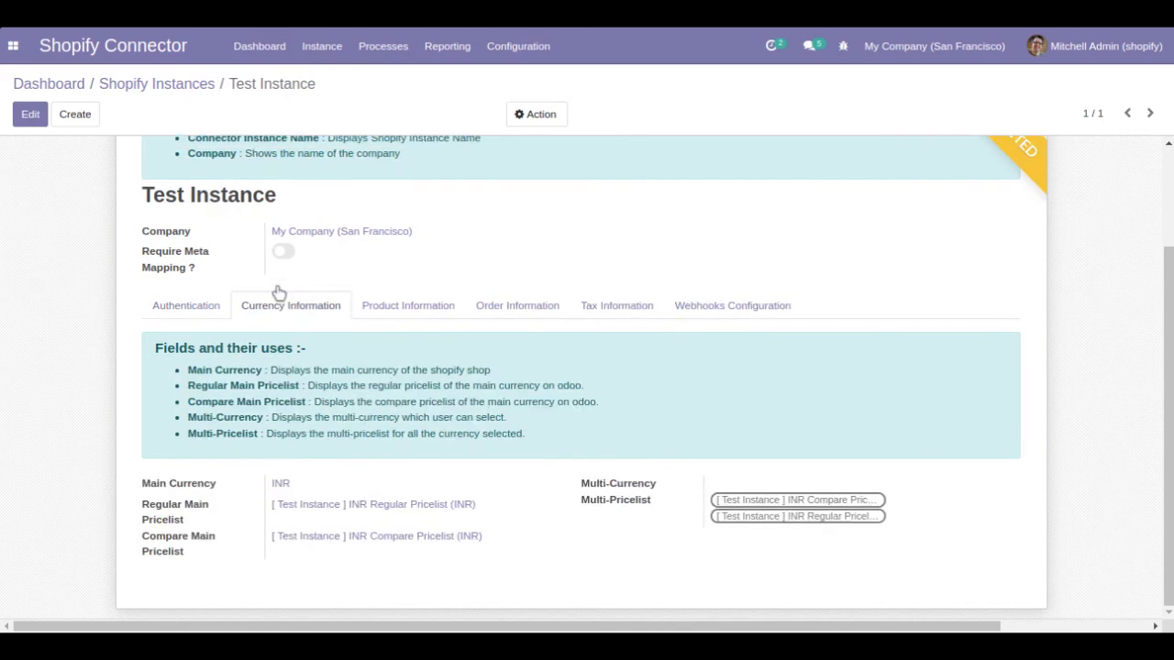
left_click(401, 314)
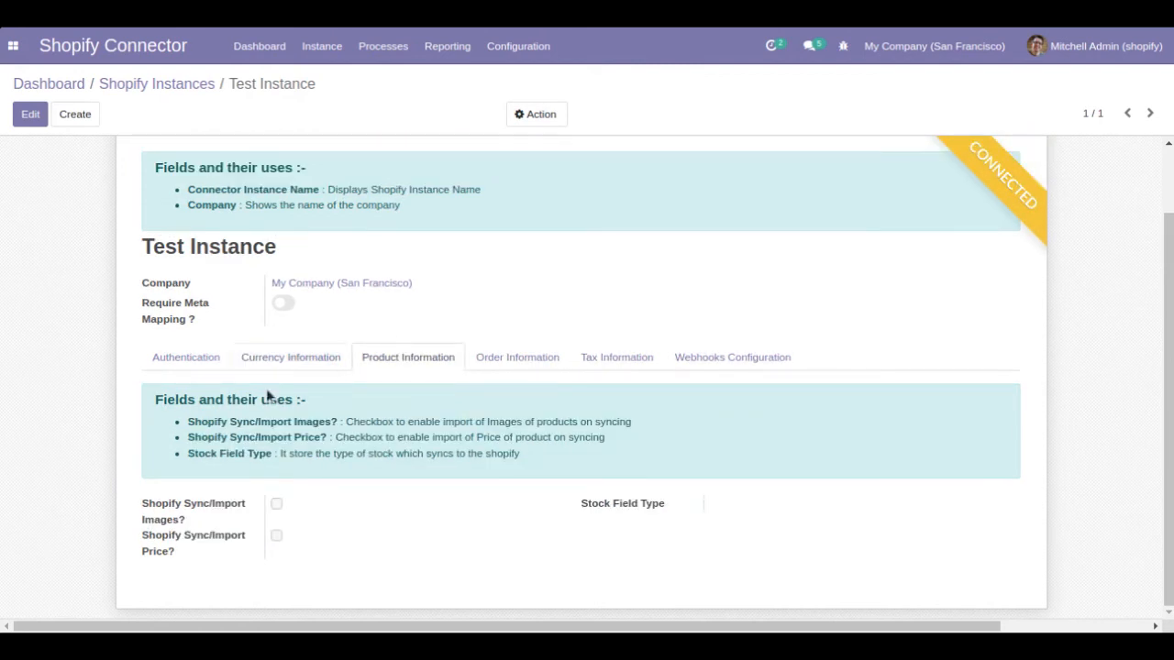
left_click(31, 117)
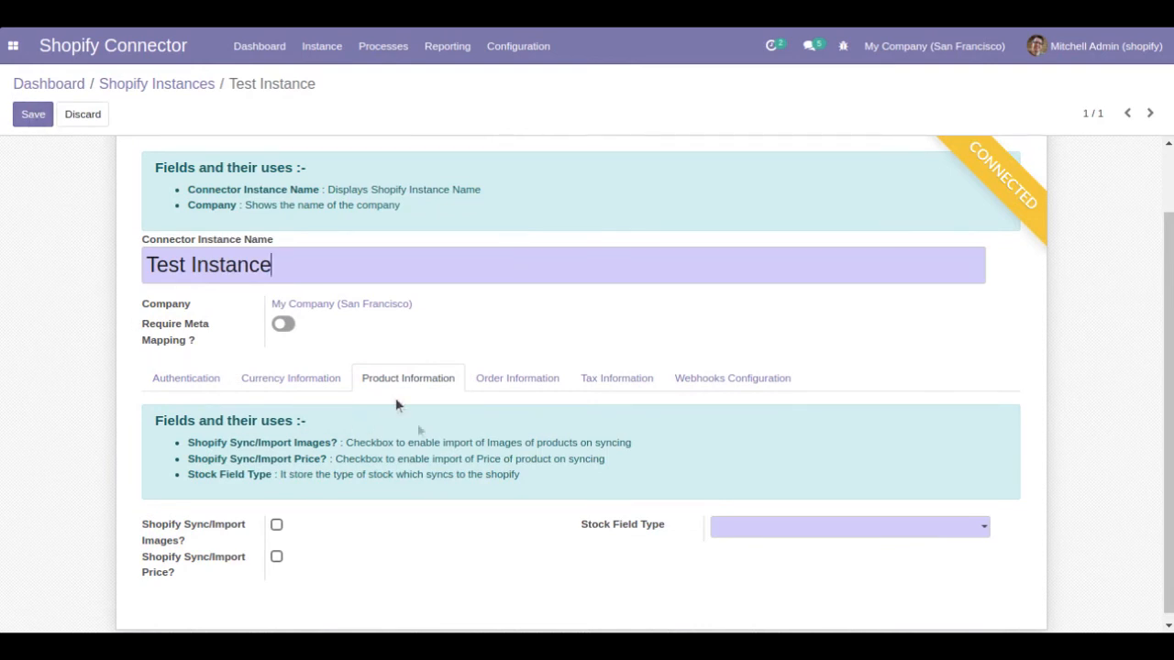
left_click(736, 530)
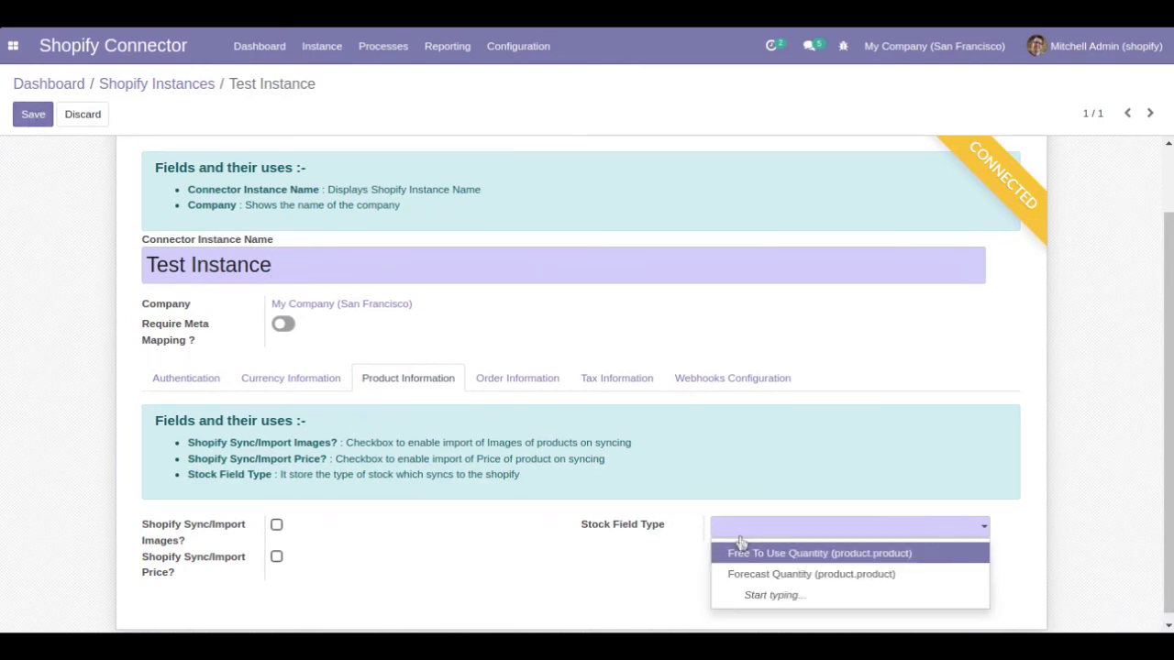
left_click(745, 553)
In the instance's order information, set the warehouse to San Francisco, the sales team to Europe and the administrator as sales person.
left_click(518, 381)
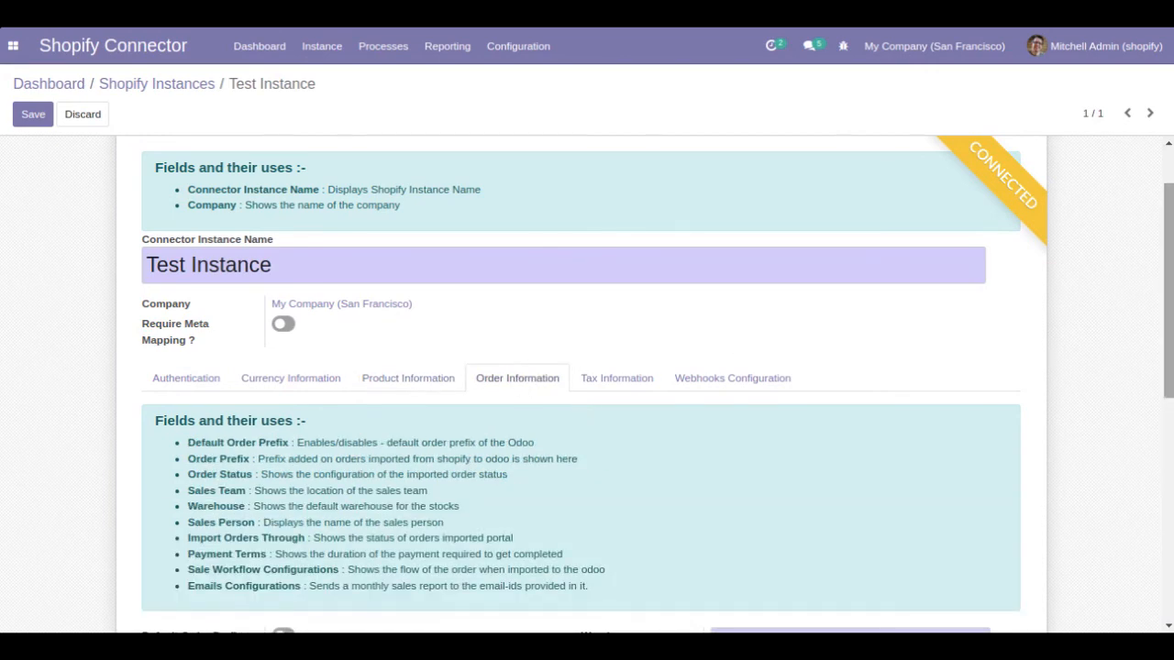
scroll(1112, 303, "down", 4)
left_click(801, 298)
left_click(785, 320)
left_click(785, 320)
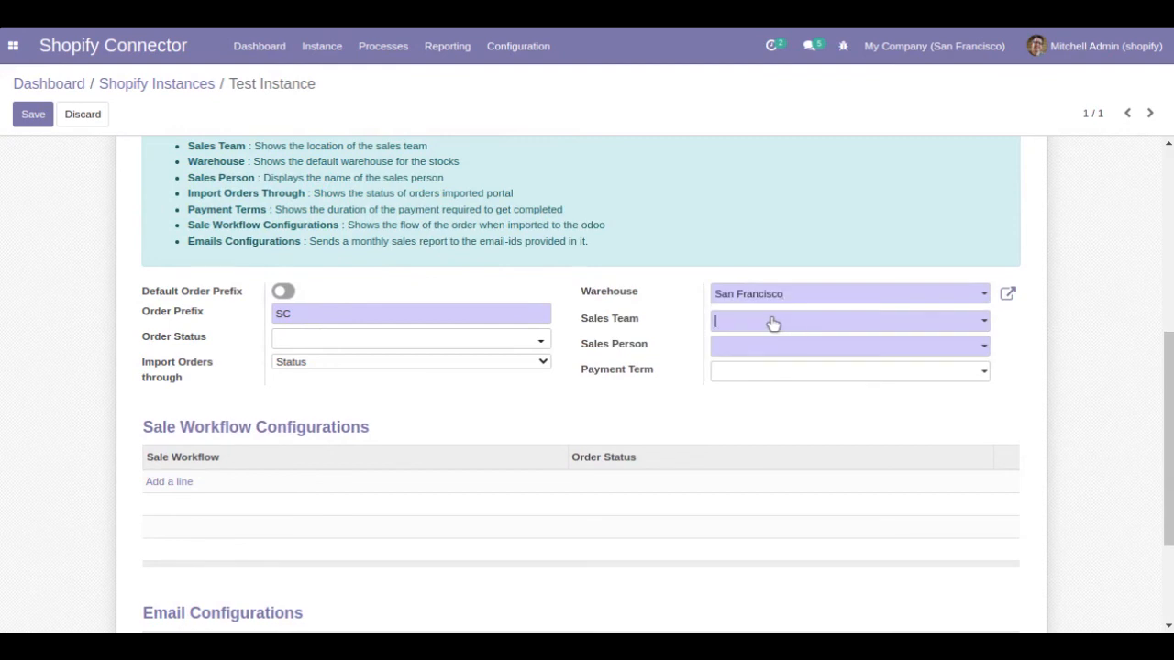
left_click(776, 346)
left_click(780, 352)
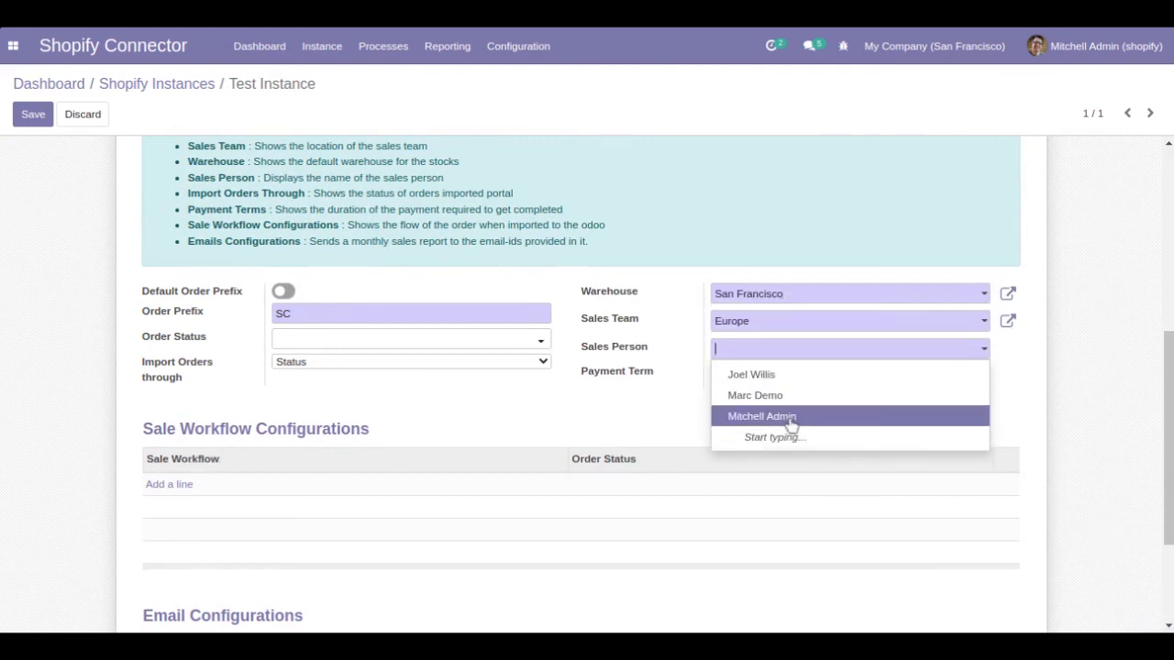
left_click(790, 420)
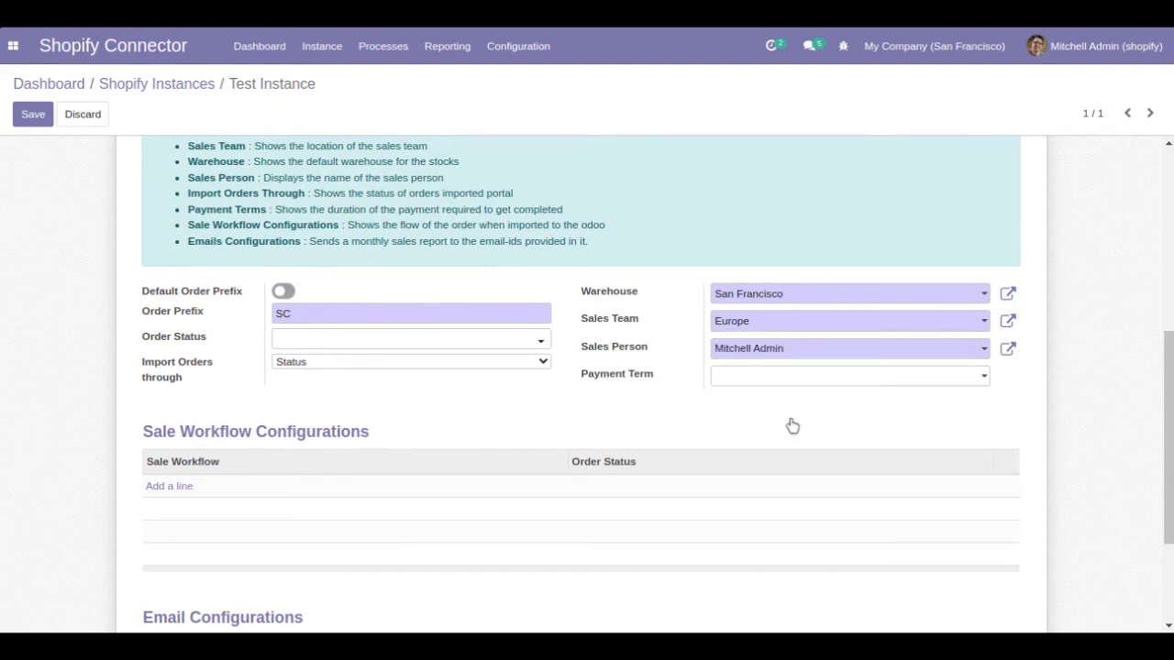
Save the changes to Test Instance and activate the instance.
left_click_drag(1168, 437, 1169, 266)
left_click(32, 116)
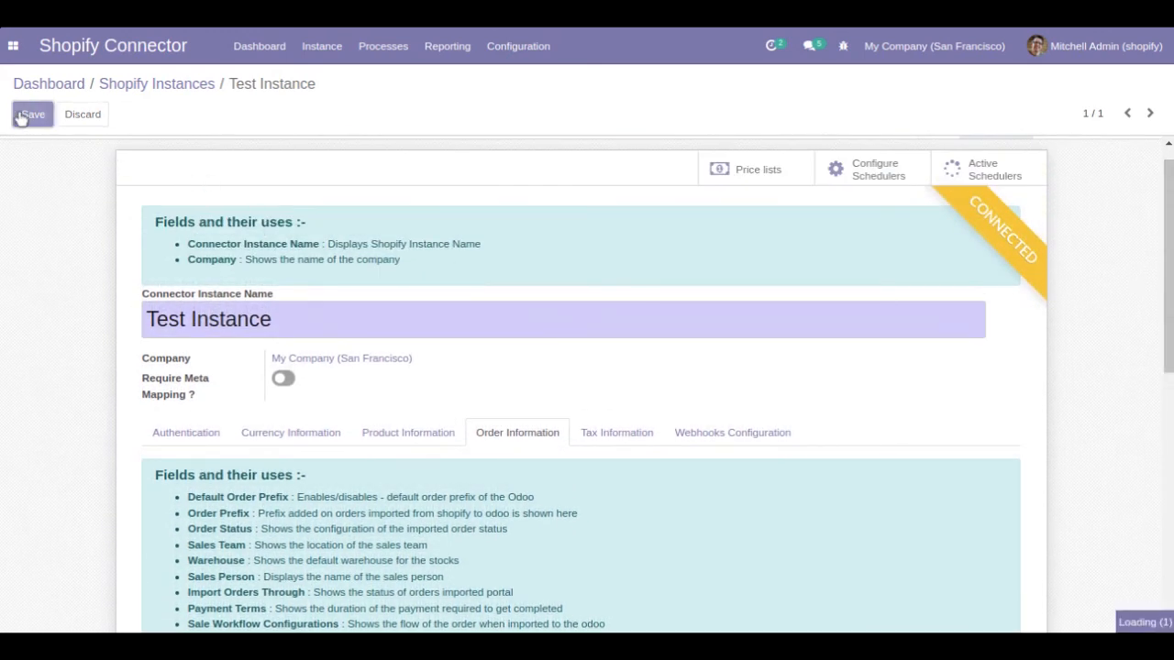
left_click(45, 151)
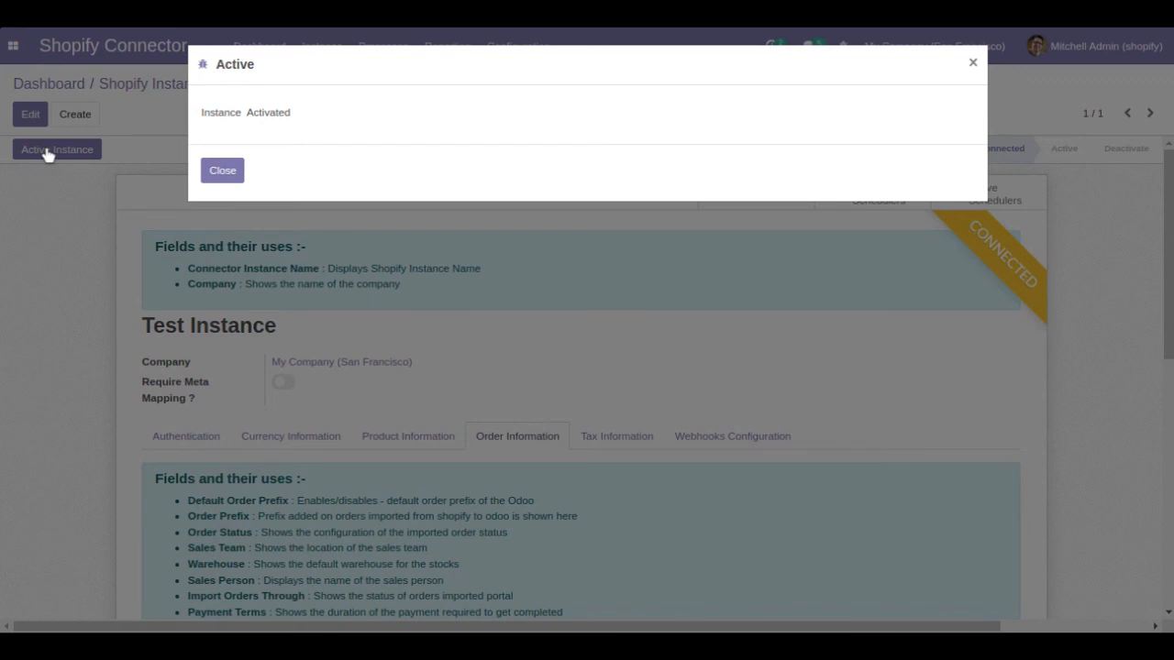
left_click(230, 175)
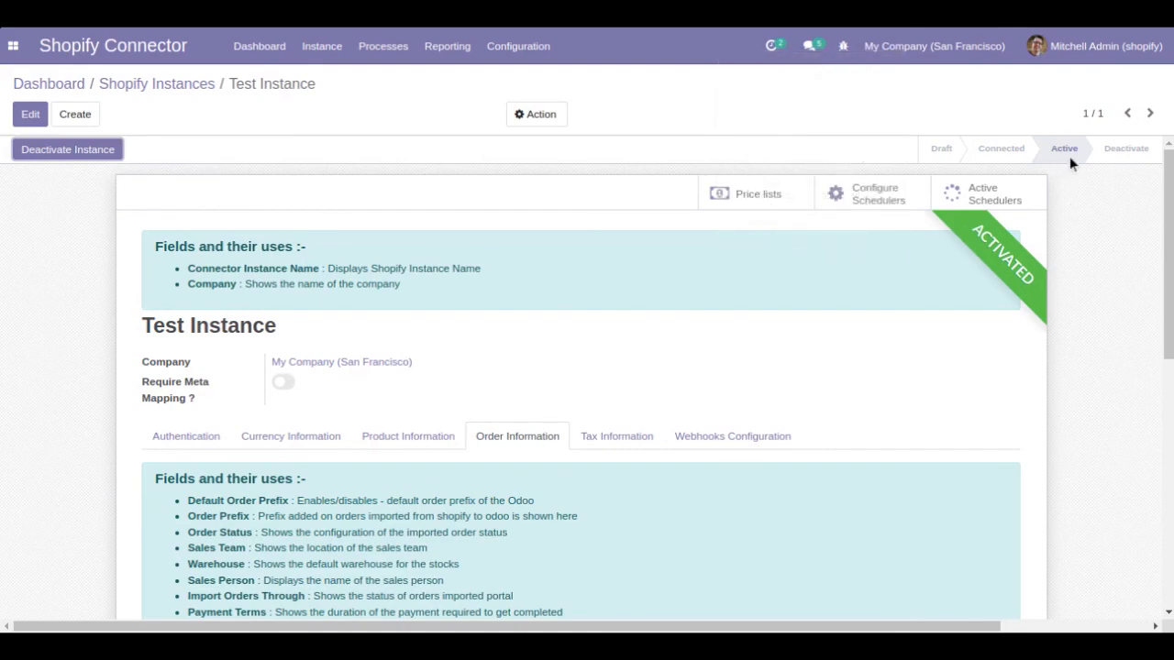
scroll(1069, 156, "down", 2)
left_click_drag(1167, 218, 1159, 161)
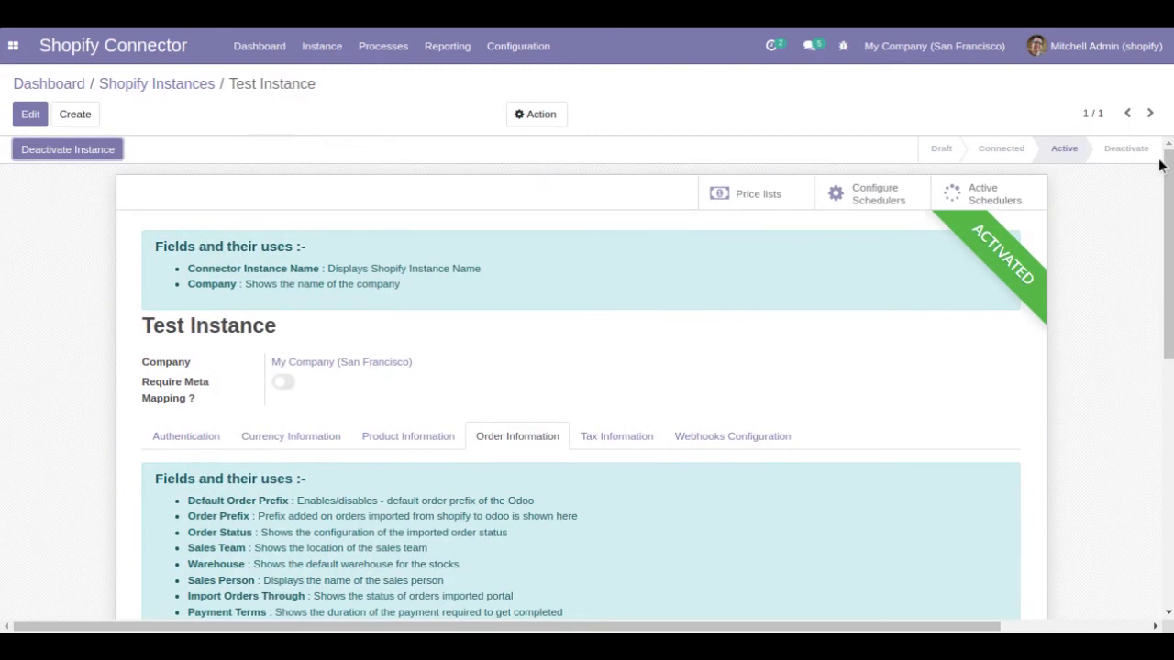